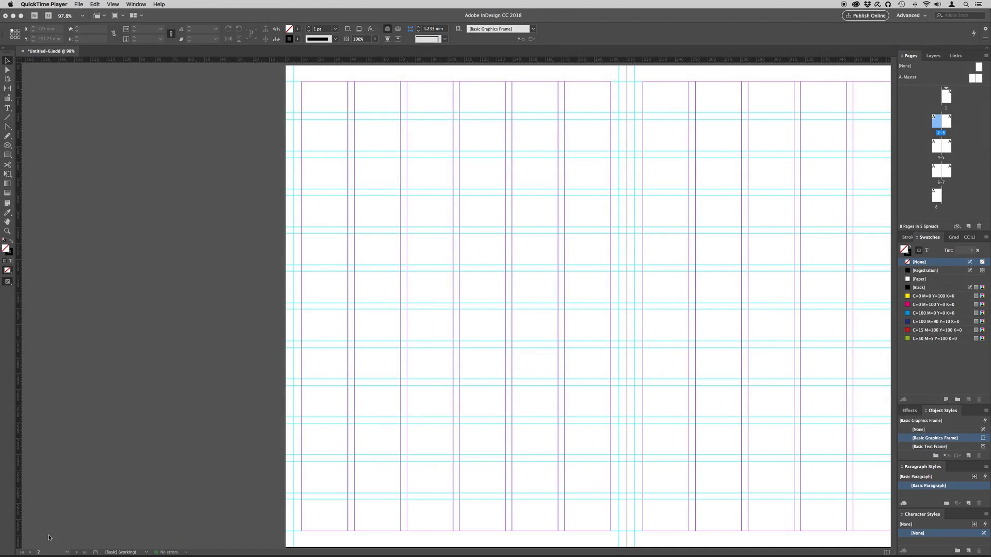
# Bring InDesign to the front and open the A-Master spread from the Pages panel.
pyautogui.click(974, 81)
pyautogui.doubleClick(974, 81)
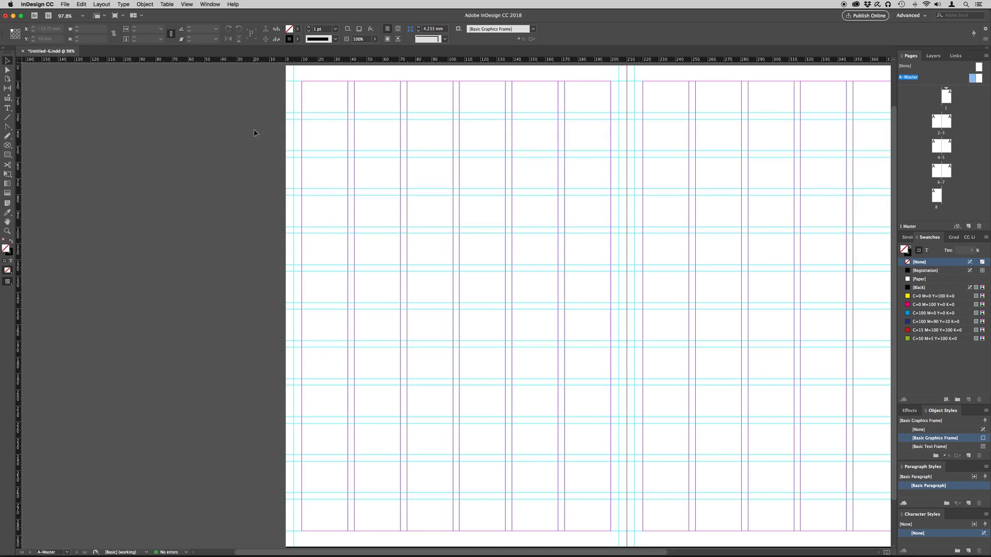
# Draw a text frame at the left page's top-left margin reading 'A Guide to InDesign', and select the text.
pyautogui.click(7, 108)
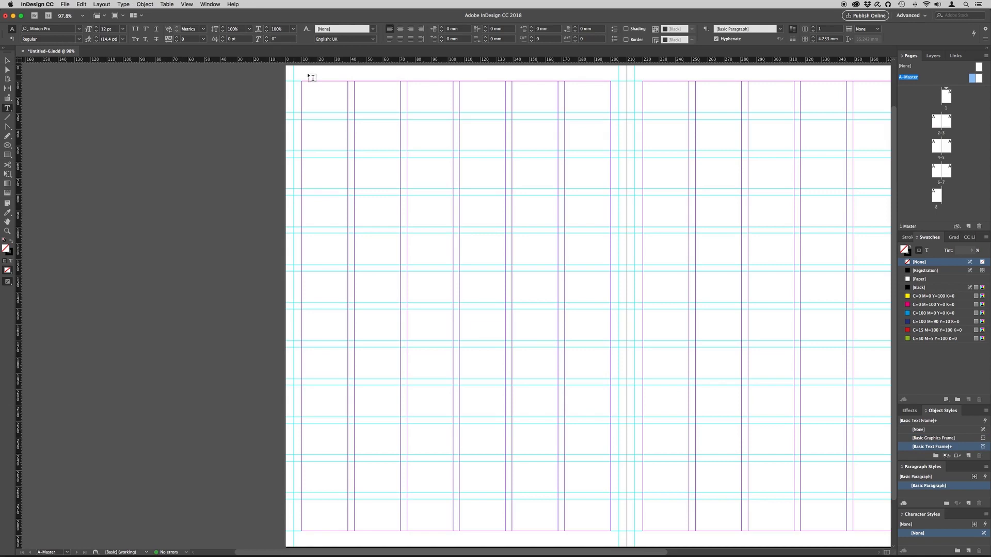
pyautogui.moveTo(306, 80); pyautogui.dragTo(372, 85)
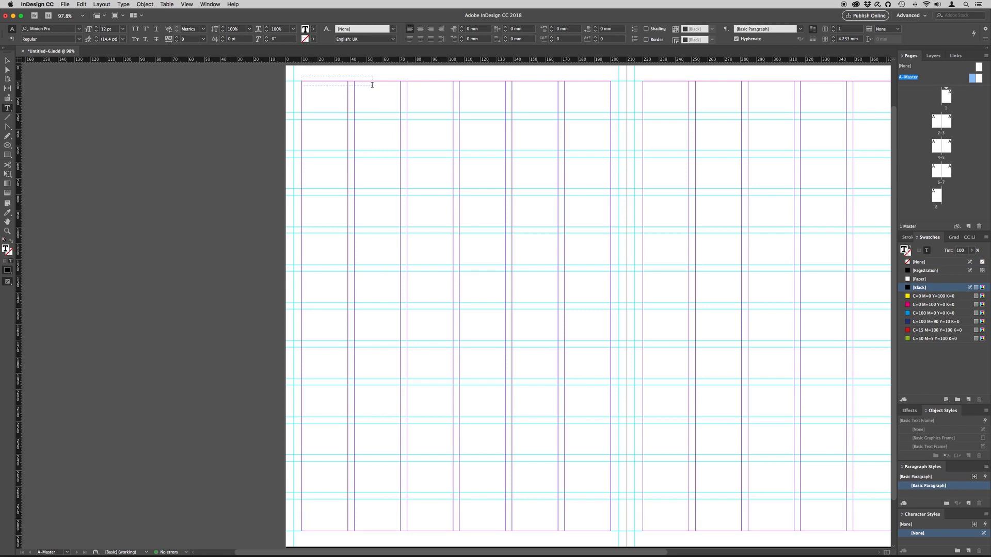
pyautogui.write('A Guide to InDesign')
pyautogui.moveTo(359, 79); pyautogui.dragTo(302, 80)
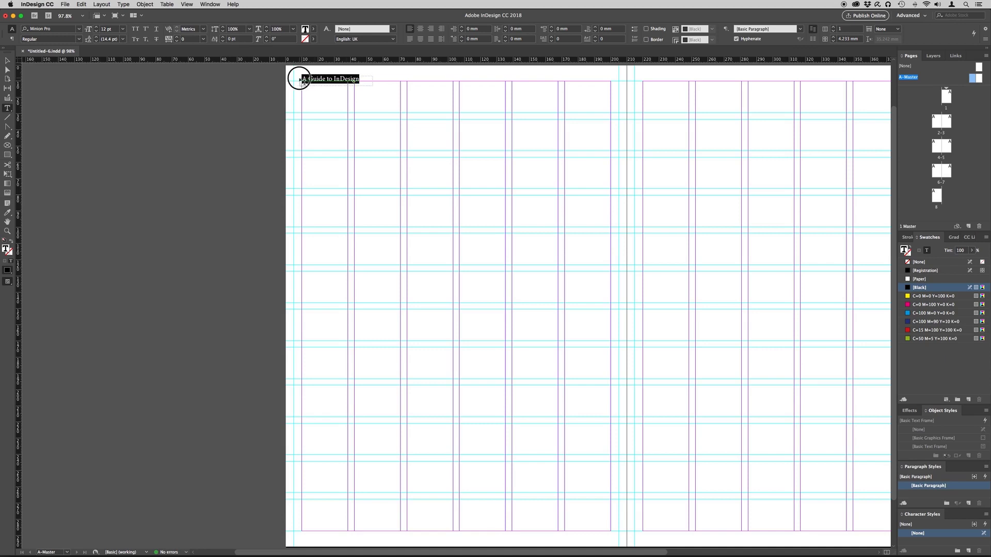
pyautogui.click(79, 31)
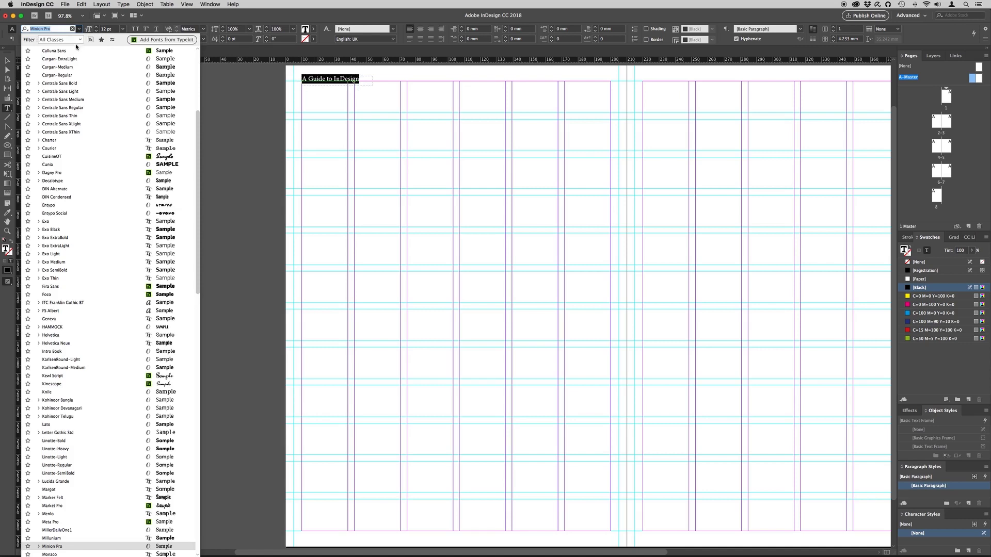
# Format the header as Avenir 85 Heavy, 7 pt, All Caps.
pyautogui.scroll(1, 85, 140)
pyautogui.scroll(6, 85, 141)
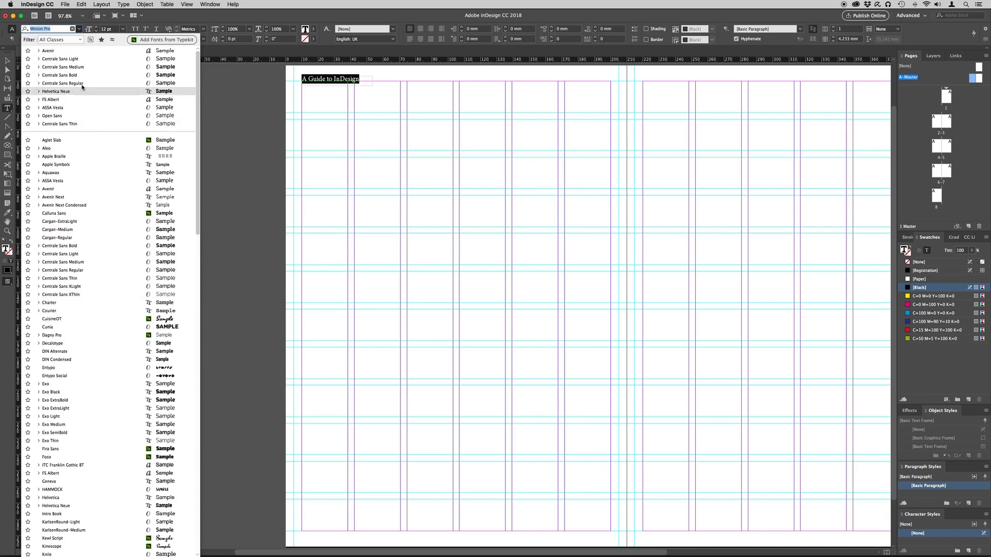
pyautogui.click(79, 51)
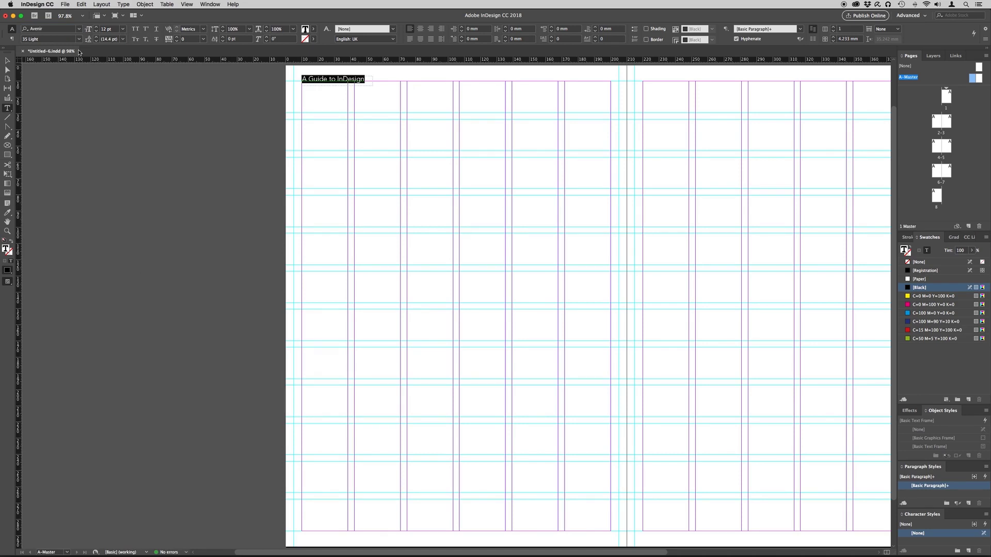
pyautogui.click(79, 39)
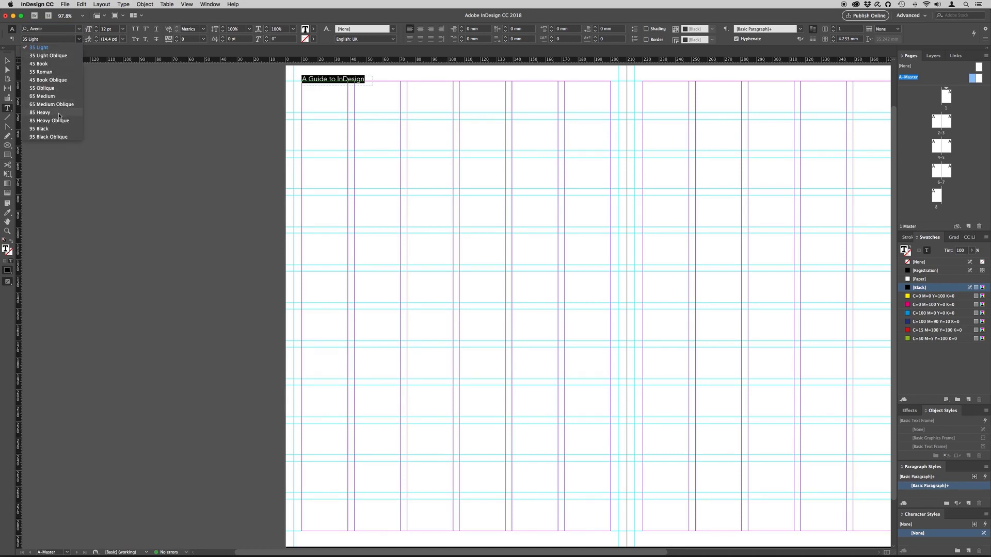
pyautogui.click(60, 112)
pyautogui.click(95, 33)
pyautogui.click(95, 34)
pyautogui.click(96, 33)
pyautogui.click(96, 33)
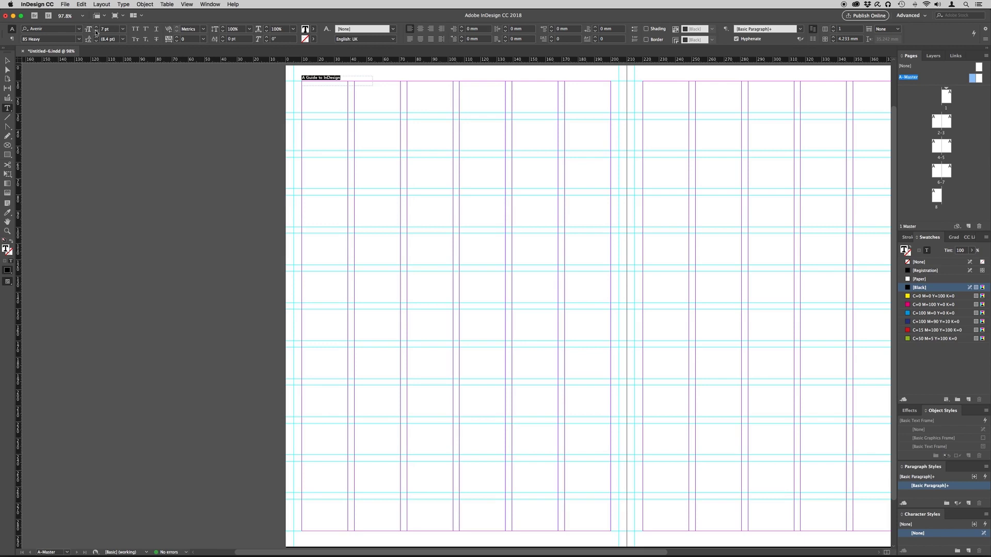
pyautogui.click(136, 30)
# Move the header frame down to Y 8 mm.
pyautogui.click(7, 61)
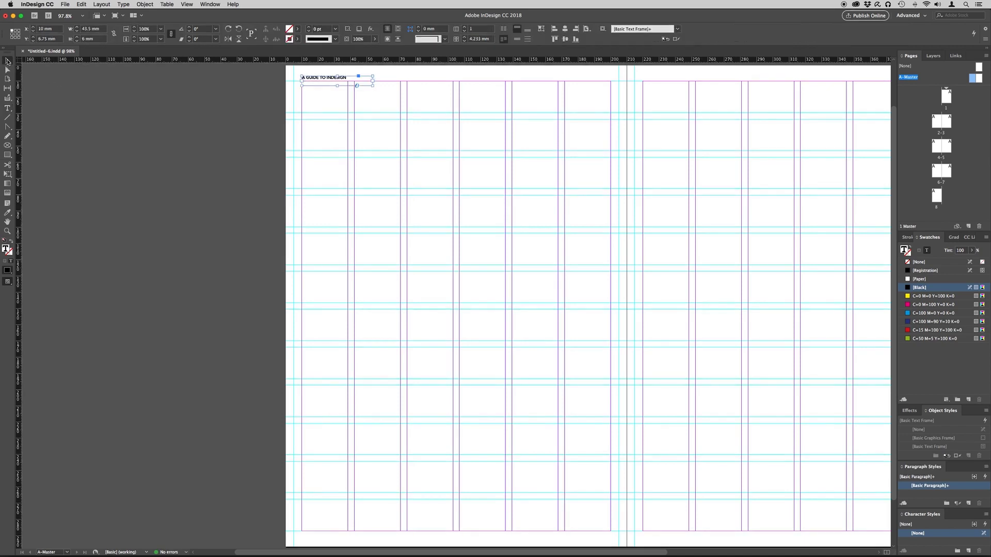
pyautogui.moveTo(314, 77); pyautogui.dragTo(314, 80)
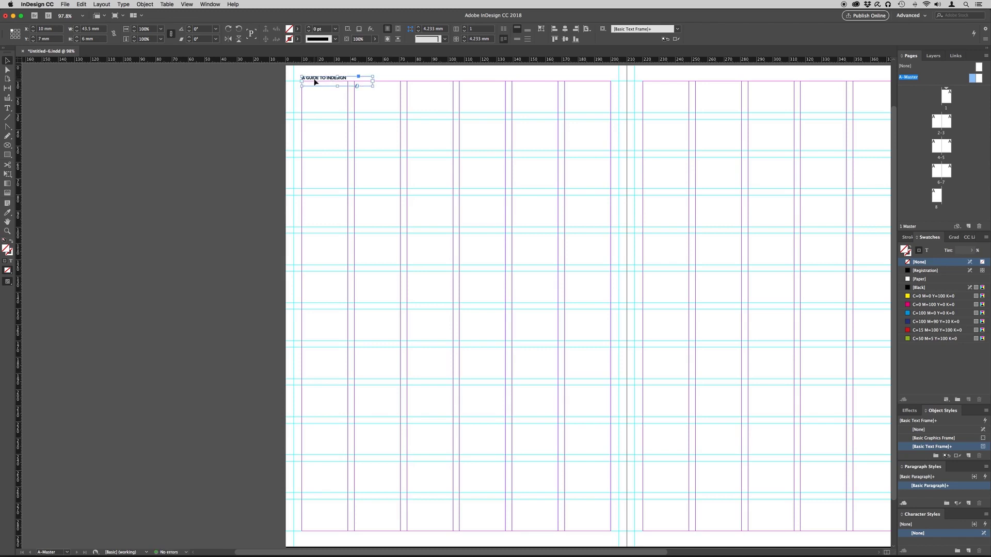
pyautogui.moveTo(314, 78); pyautogui.dragTo(314, 80)
# Place a copy of the header at the right page's top-right margin.
pyautogui.click(82, 4)
pyautogui.click(95, 90)
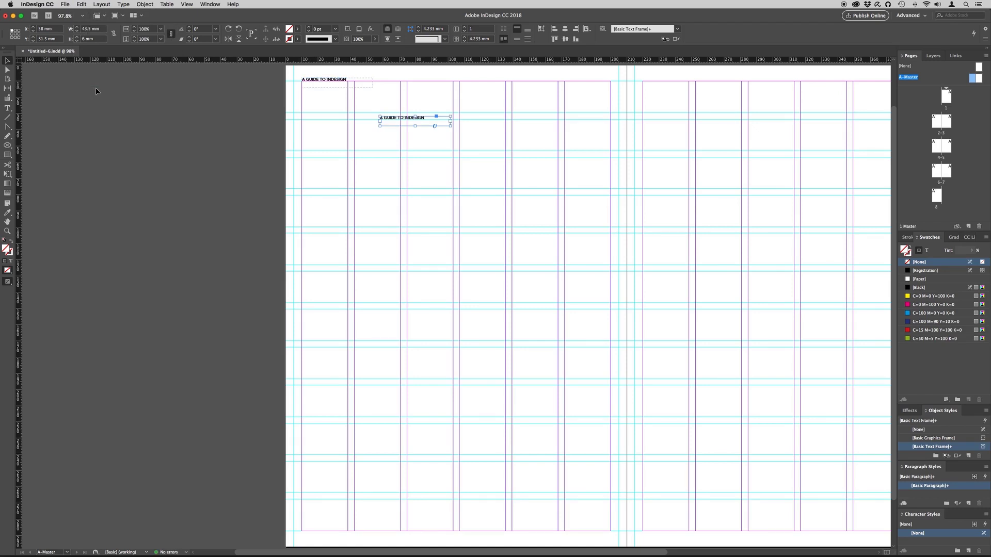
pyautogui.press('super+z')
pyautogui.press('alt')
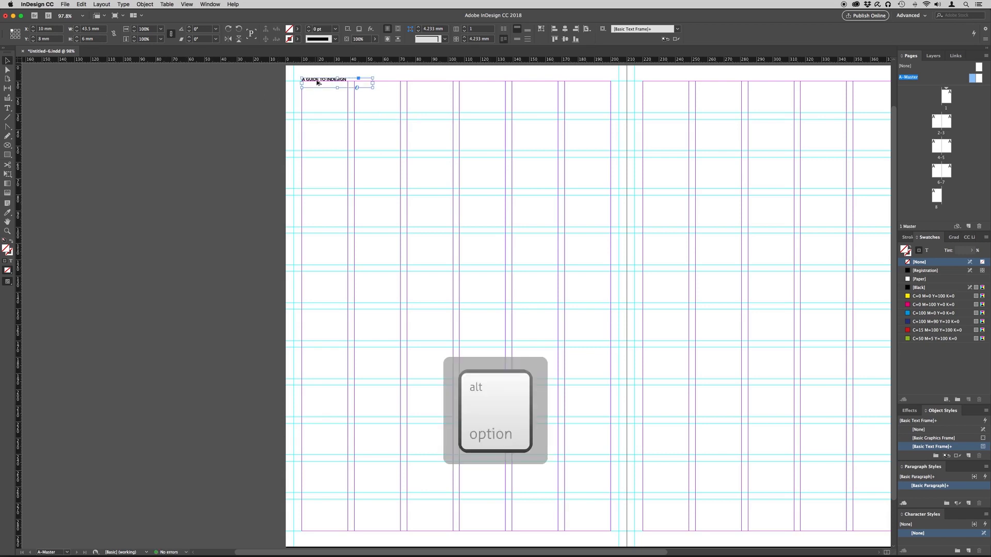
pyautogui.moveTo(315, 83); pyautogui.dragTo(380, 112)
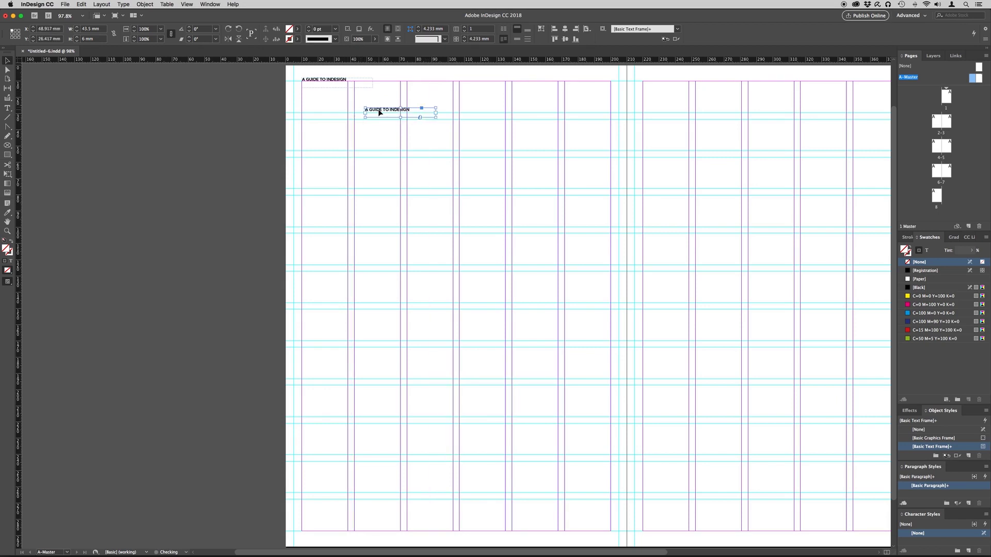
pyautogui.press('super+z')
pyautogui.hscroll(2, 377, 109)
pyautogui.hotkey('shift', 'alt')
pyautogui.moveTo(310, 84); pyautogui.dragTo(499, 82)
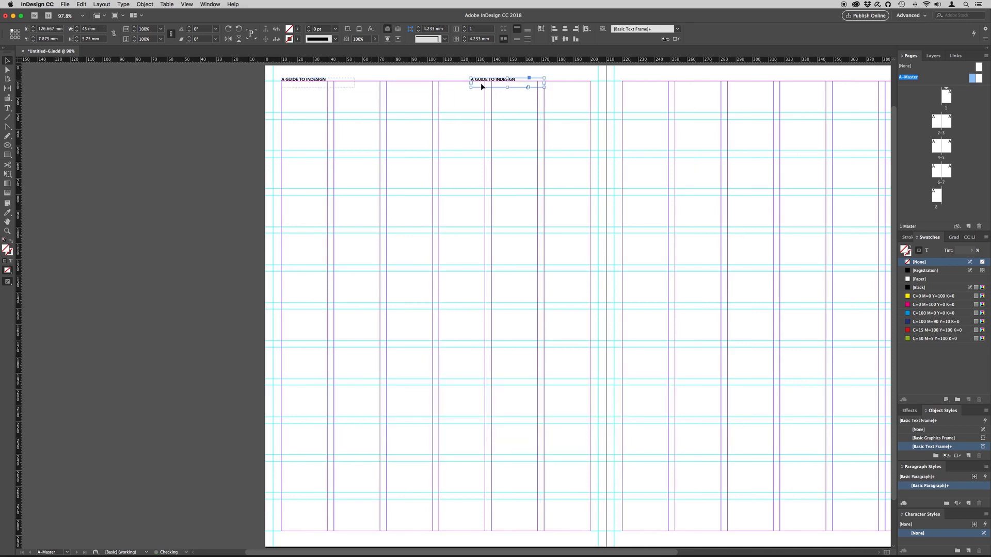
pyautogui.moveTo(481, 82); pyautogui.dragTo(653, 83)
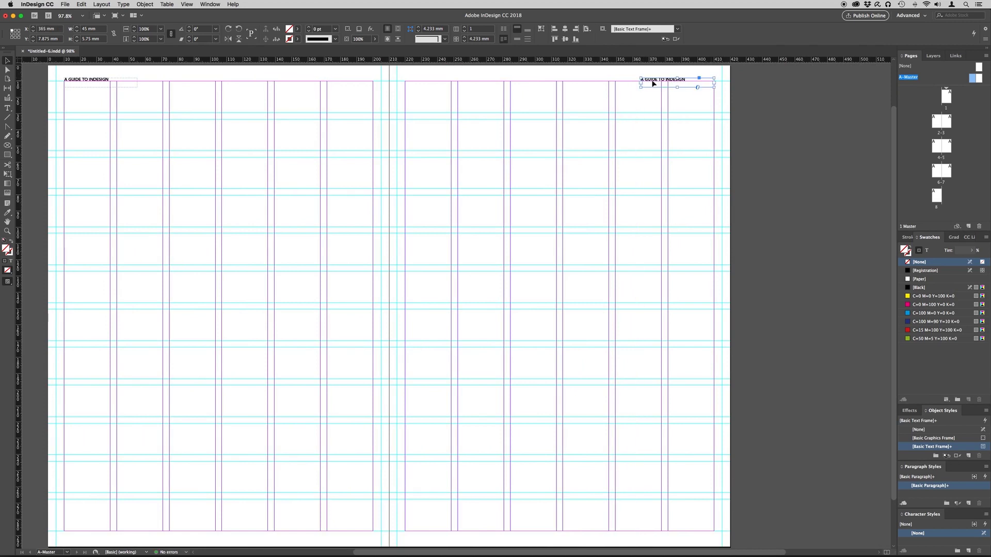
# Right-align the right-page header and copy the left header to the left page's bottom.
pyautogui.tripleClick(653, 83)
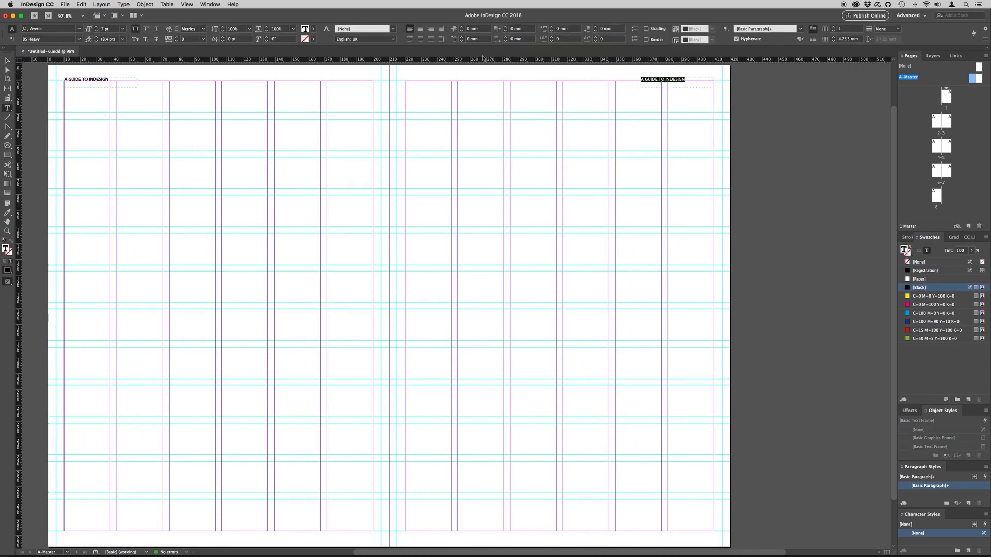
pyautogui.click(431, 29)
pyautogui.click(7, 61)
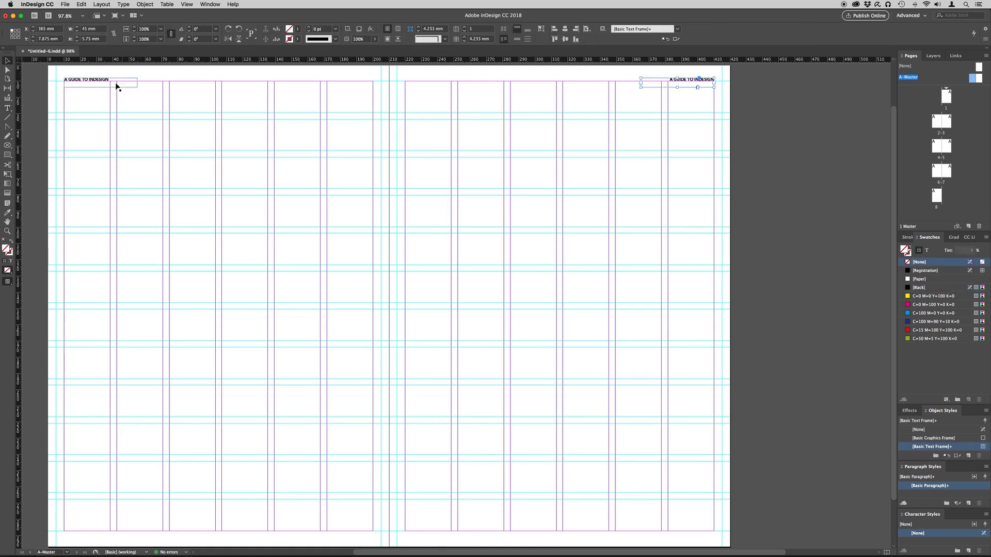
pyautogui.moveTo(104, 81); pyautogui.dragTo(111, 536)
# Replace the bottom-left footer text with 'HOW TO CREATE A BROCHURE' in the C=50 M=5 Y=100 K=0 swatch.
pyautogui.doubleClick(110, 533)
pyautogui.tripleClick(67, 533)
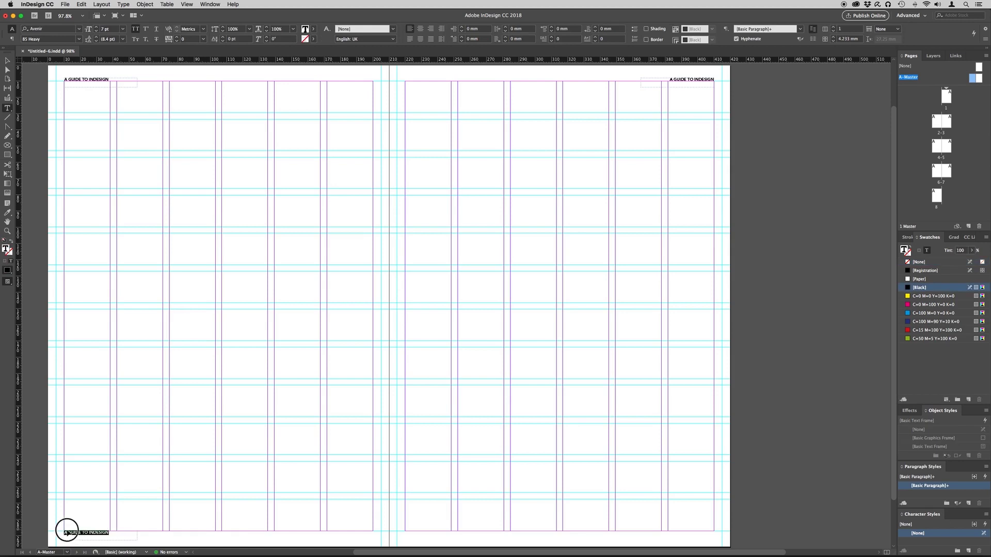
pyautogui.press('BackSpace')
pyautogui.press('super+shift+alt+n')
pyautogui.write('HOW TO CREATE A BROCHURE')
pyautogui.moveTo(129, 532); pyautogui.dragTo(68, 534)
pyautogui.click(942, 339)
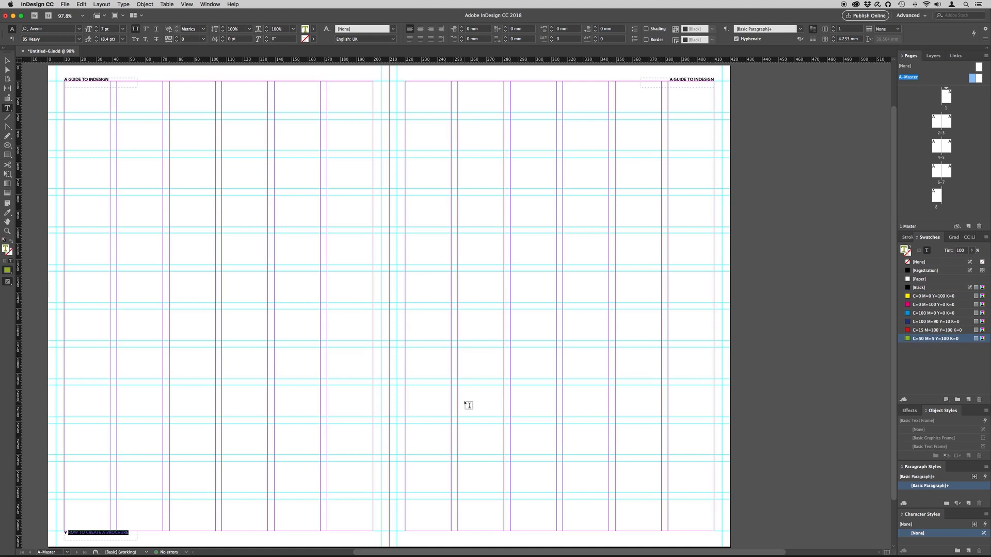
pyautogui.click(65, 533)
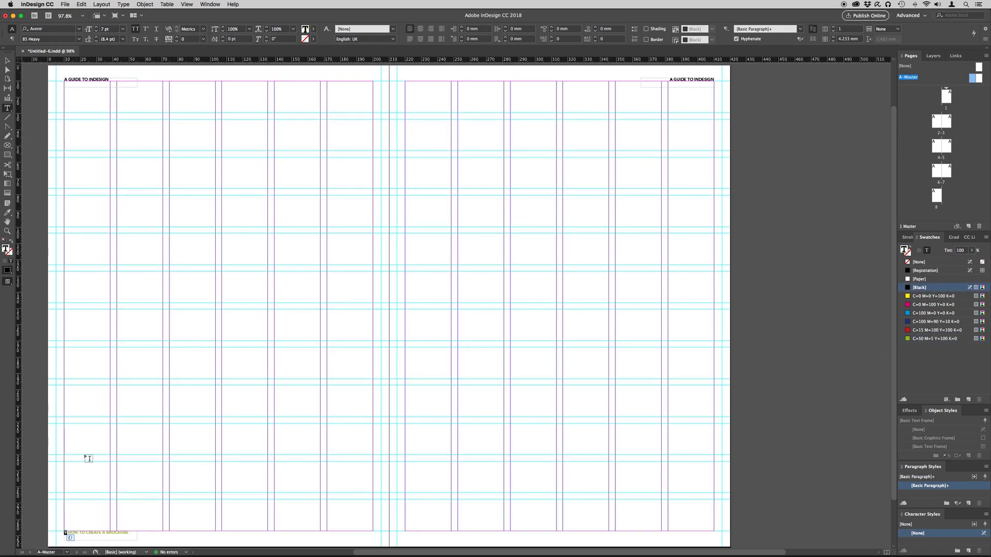
# Insert a Current Page Number marker at the footer's start via Type > Insert Special Character > Markers.
pyautogui.click(122, 4)
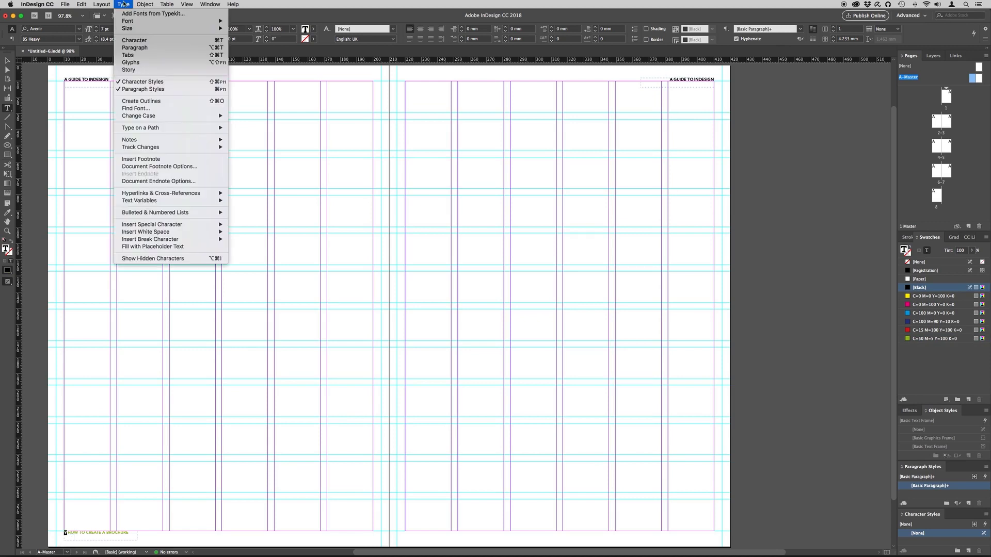
pyautogui.moveTo(151, 224)
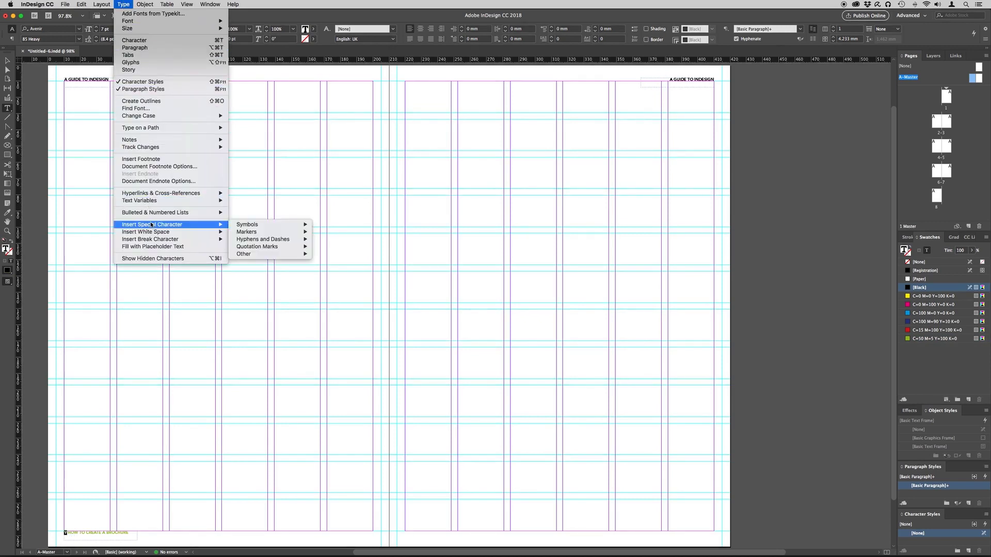
pyautogui.moveTo(251, 232)
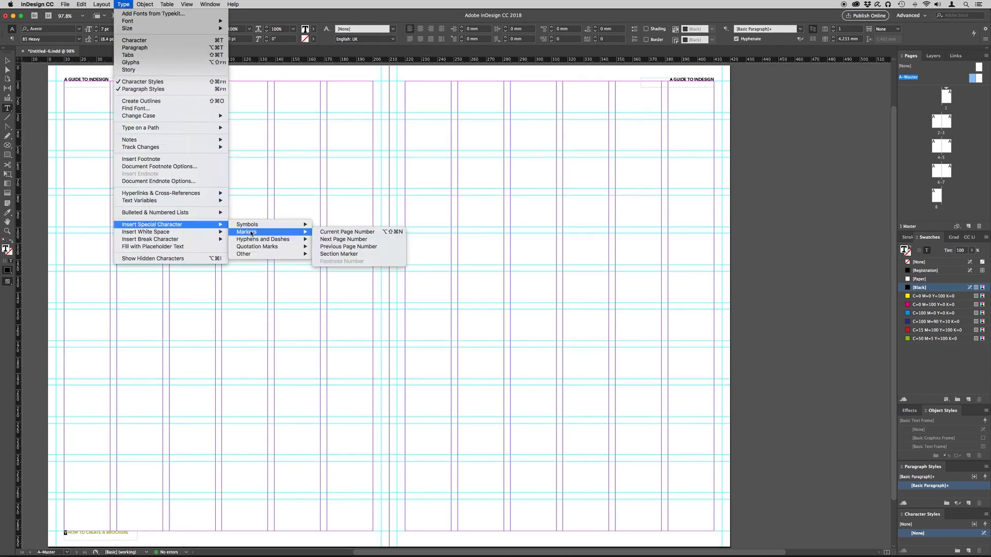
pyautogui.click(340, 232)
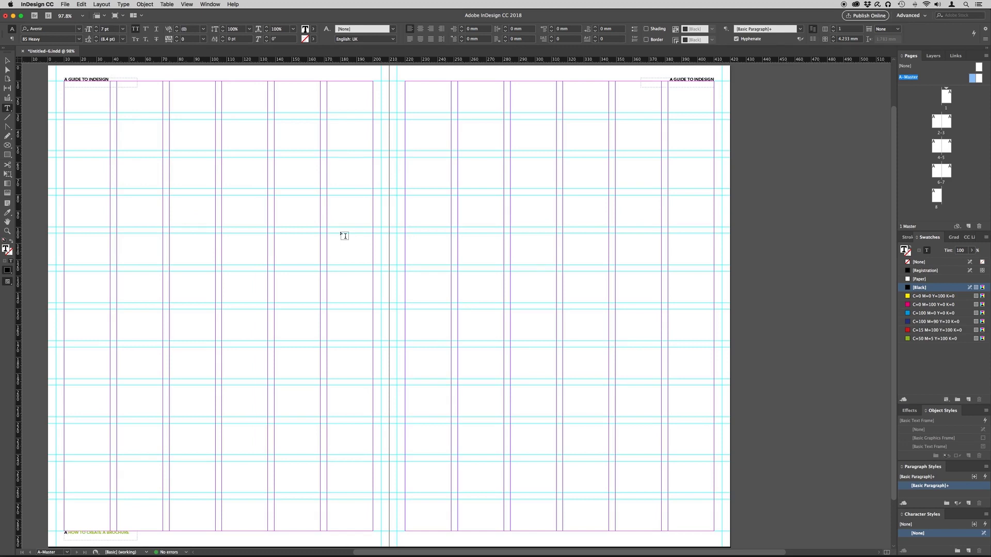
# Copy the footer to the right master page, right-align it, and apply A-Master to spread 2–3.
pyautogui.click(7, 61)
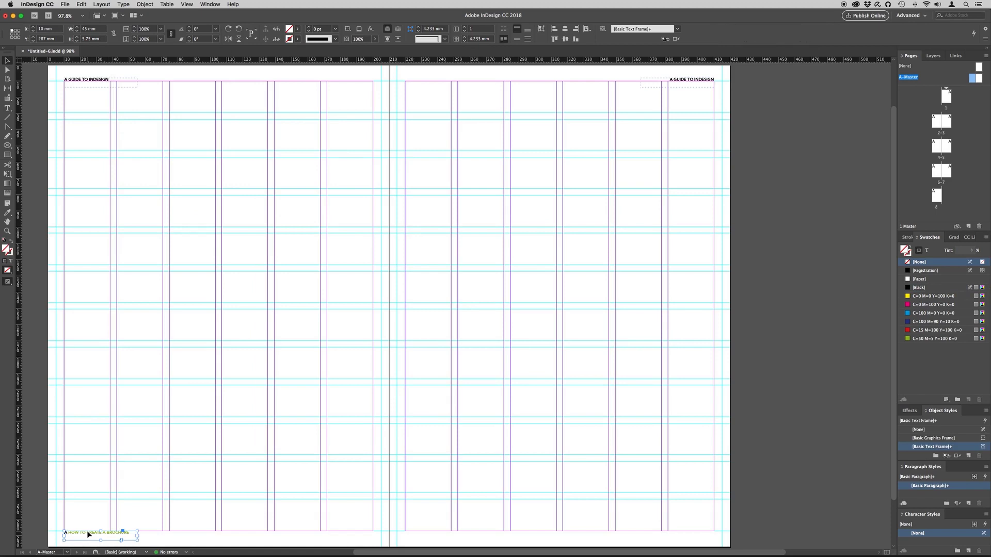
pyautogui.moveTo(89, 534); pyautogui.dragTo(666, 540)
pyautogui.doubleClick(688, 533)
pyautogui.moveTo(706, 533); pyautogui.dragTo(642, 533)
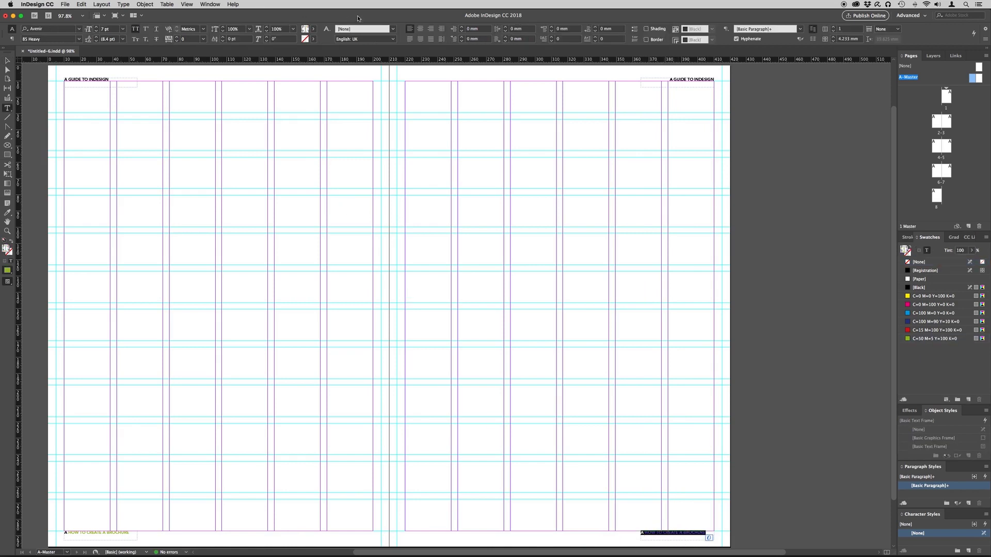
pyautogui.click(431, 30)
pyautogui.moveTo(974, 78); pyautogui.dragTo(935, 123)
pyautogui.doubleClick(934, 123)
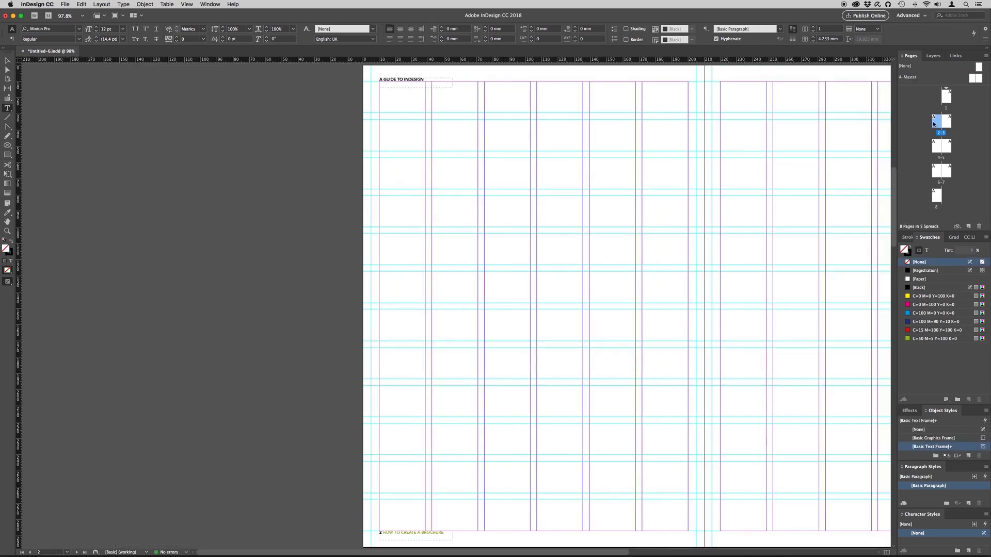
# View spreads 2–3, 4–5 and 6–7 to check headers and numbered footers, then go to page 1.
pyautogui.doubleClick(947, 124)
pyautogui.doubleClick(937, 147)
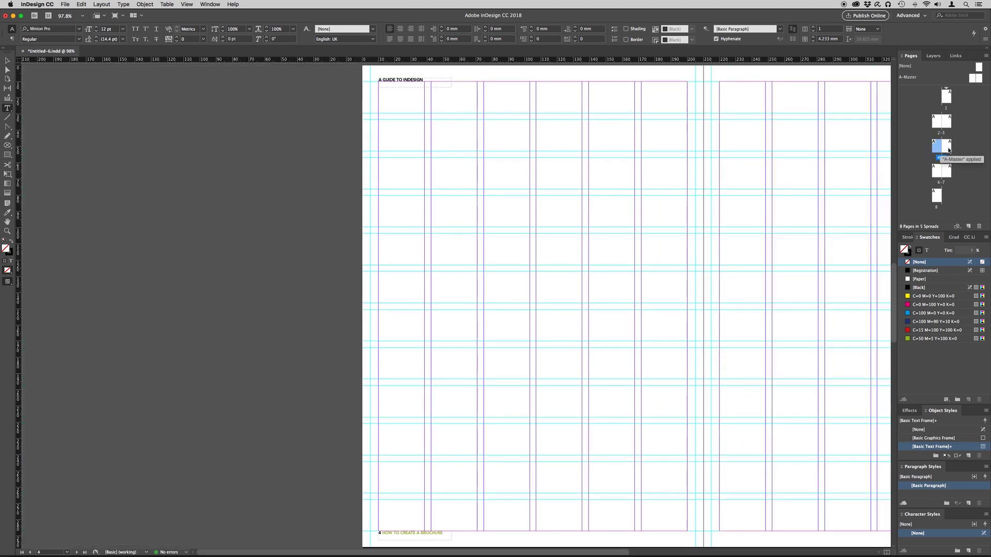
pyautogui.doubleClick(949, 150)
pyautogui.click(939, 173)
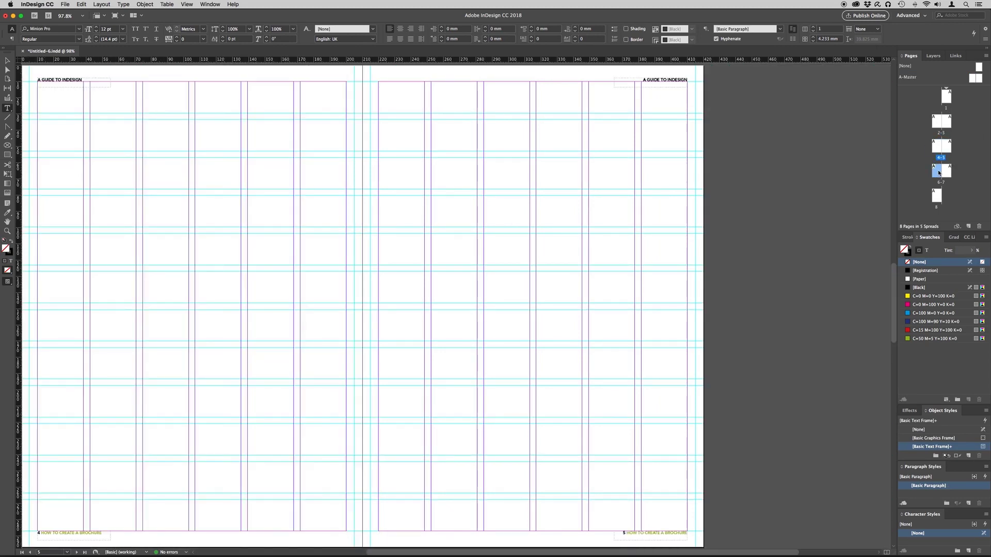
pyautogui.doubleClick(939, 173)
pyautogui.doubleClick(951, 173)
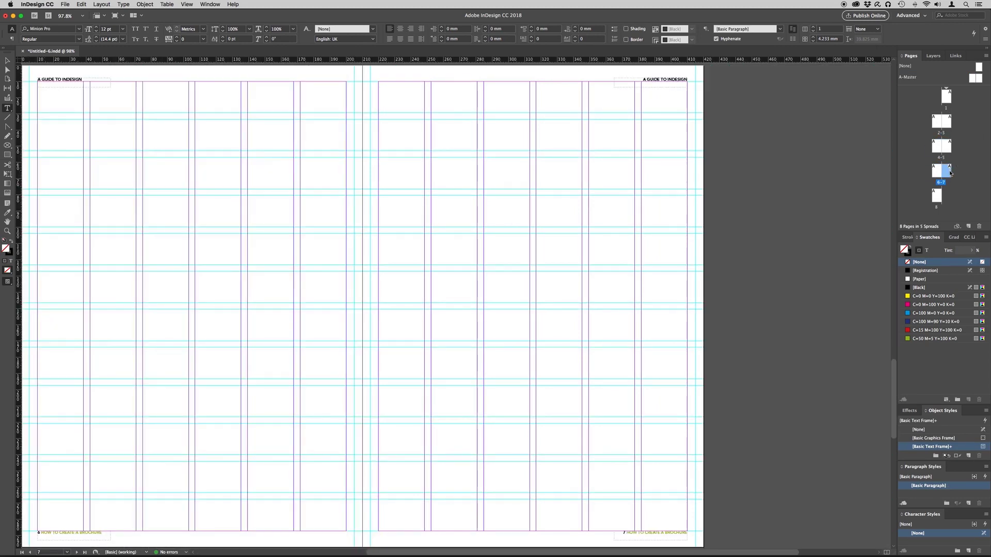
pyautogui.doubleClick(947, 97)
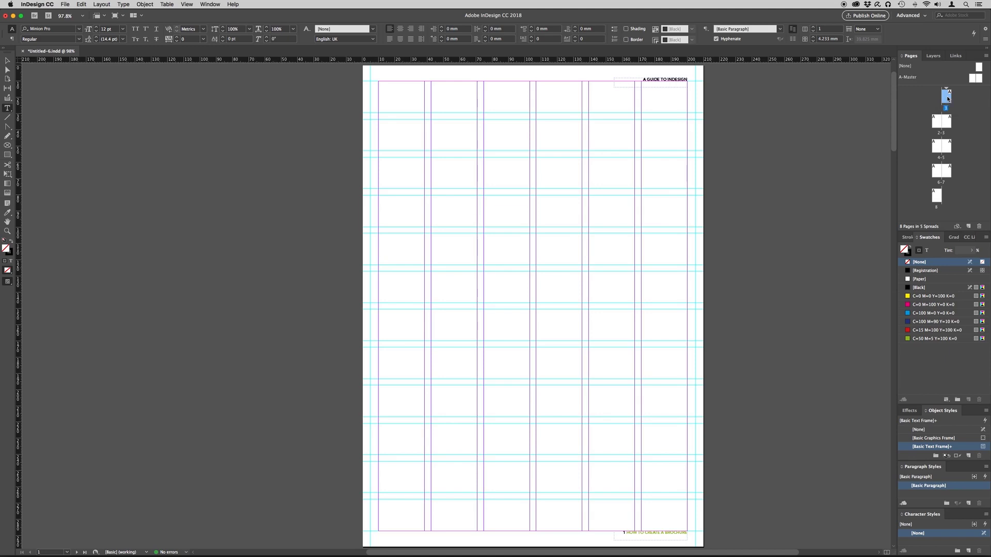
# Override All Master Page Items on page 1 and delete its header and footer frames.
pyautogui.rightClick(947, 98)
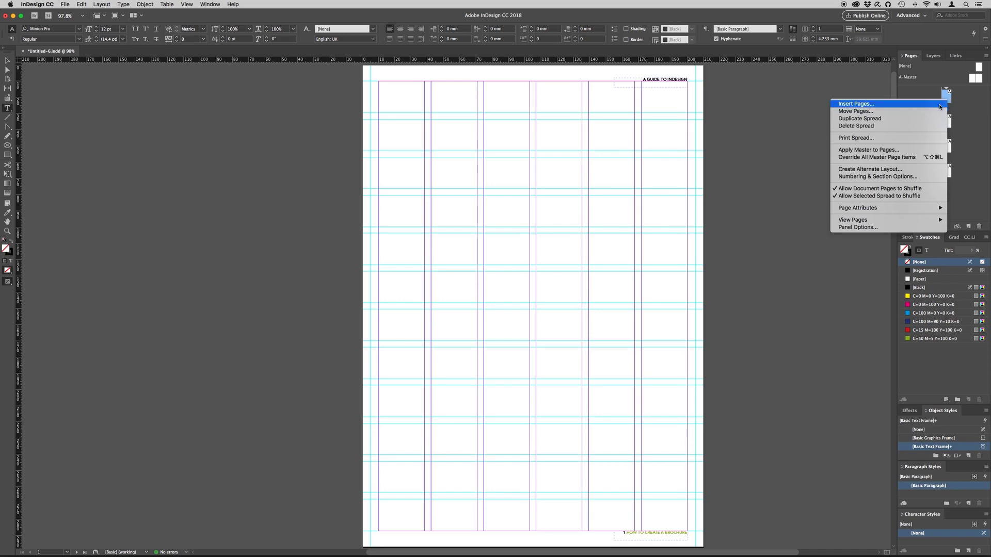
pyautogui.click(893, 158)
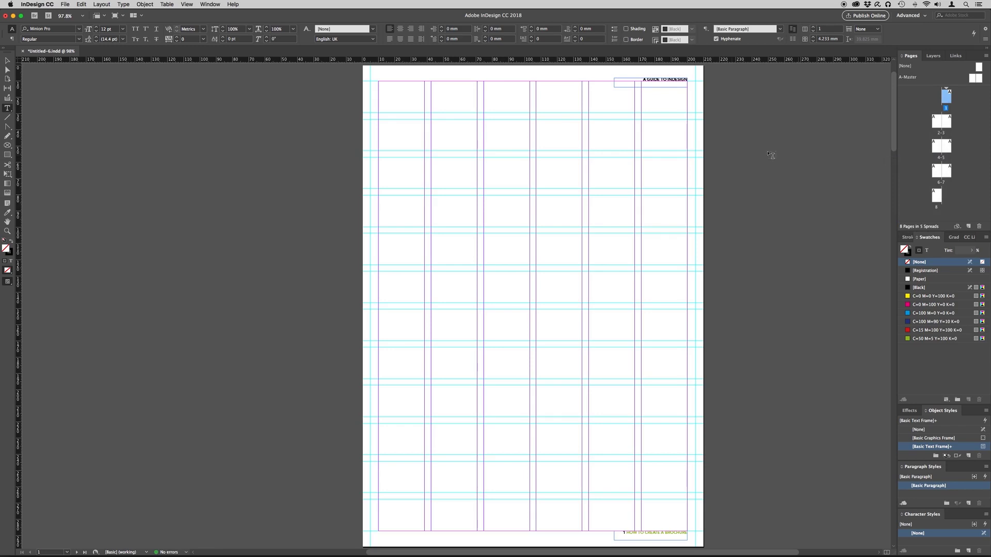
pyautogui.click(8, 62)
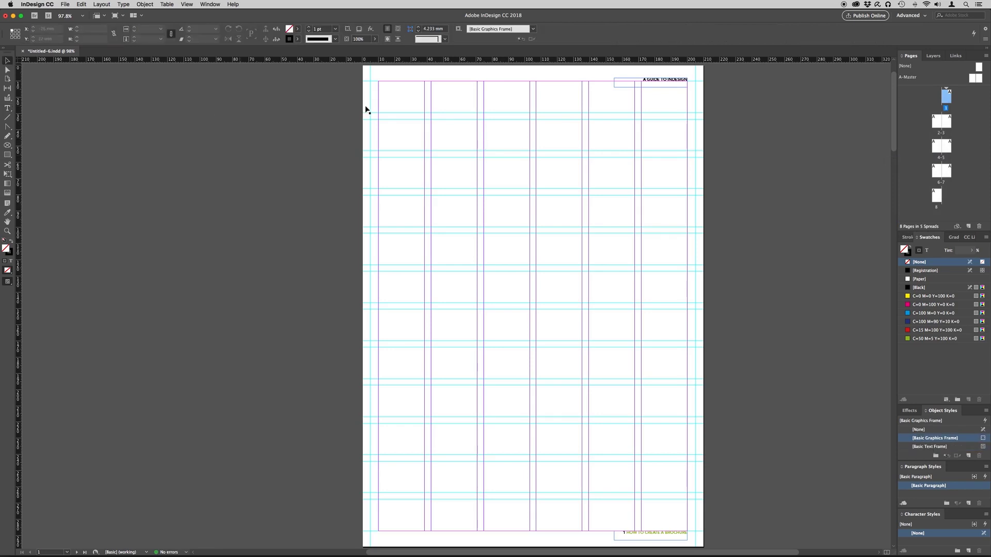
pyautogui.click(660, 87)
pyautogui.press('Delete')
pyautogui.click(648, 537)
pyautogui.press('Delete')
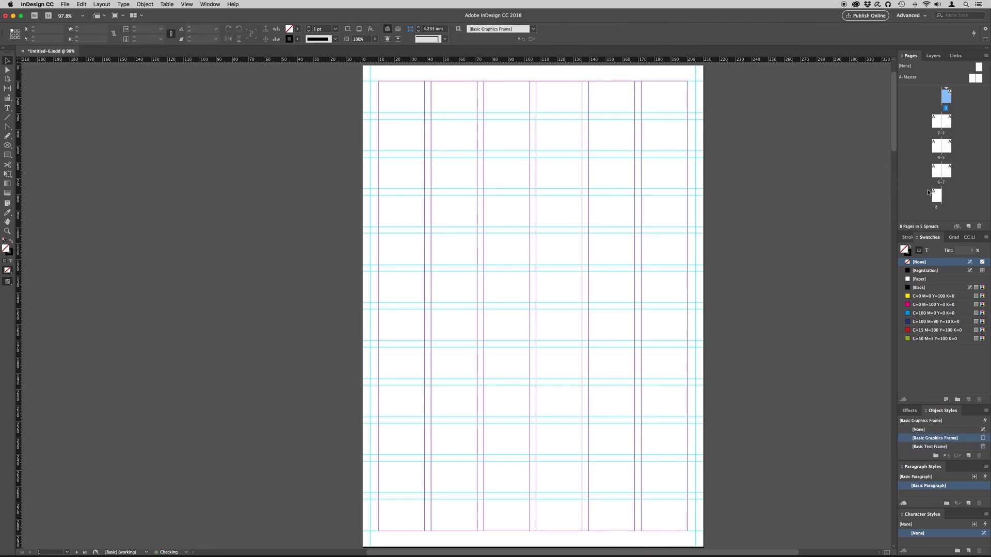